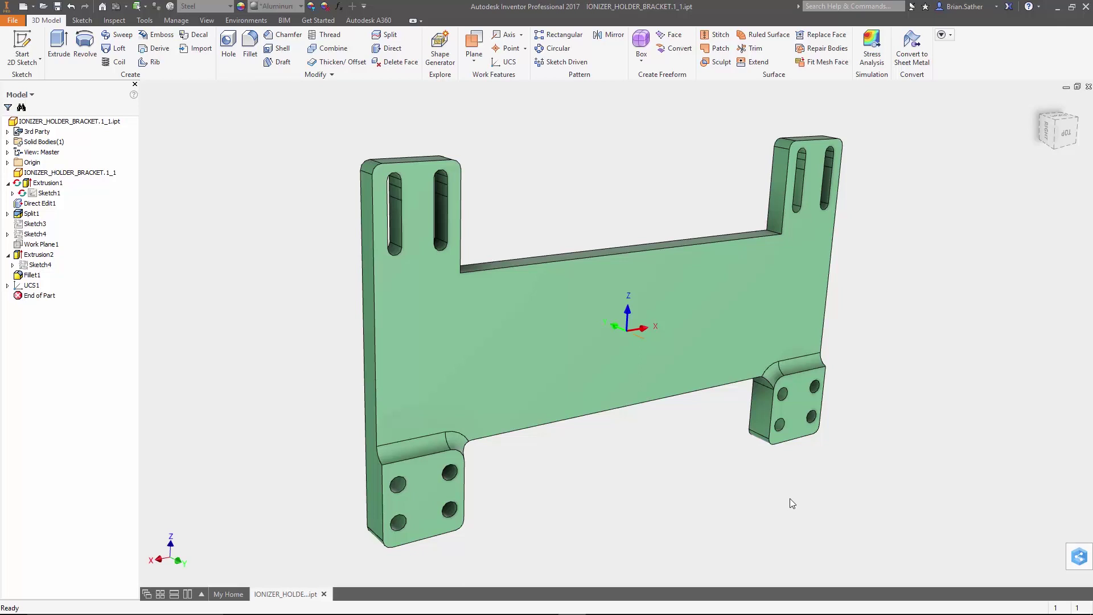
- Orbit the bracket to a near-front view
mouse_move(794, 504)
middle_mouse_down("shift")
mouse_move(754, 488)
mouse_move(627, 488)
mouse_move(771, 488)
mouse_move(787, 502)
middle_mouse_up("shift")
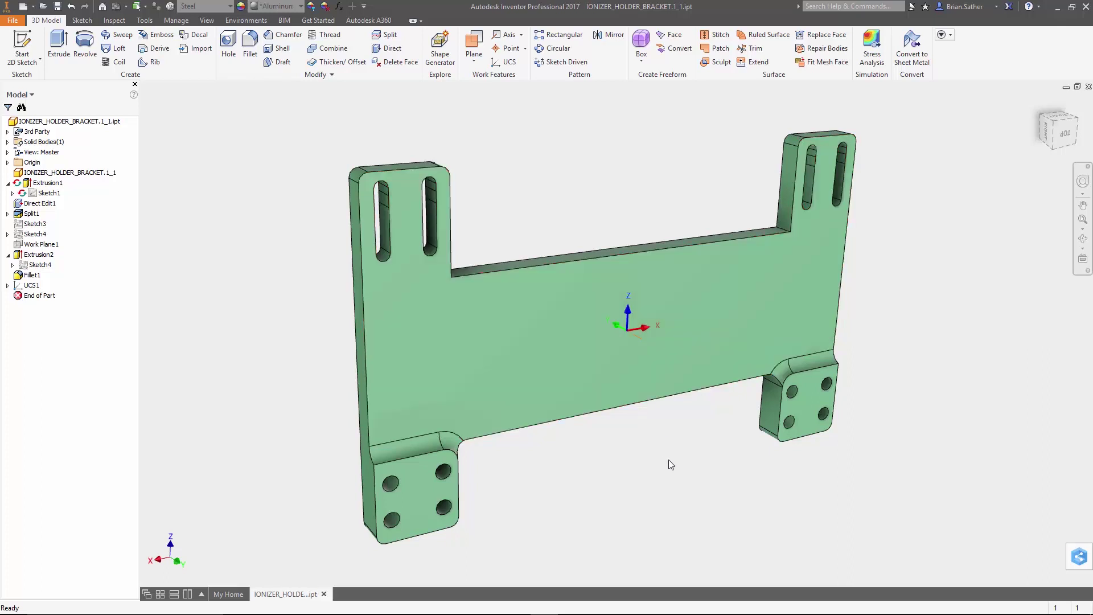
left_click(443, 62)
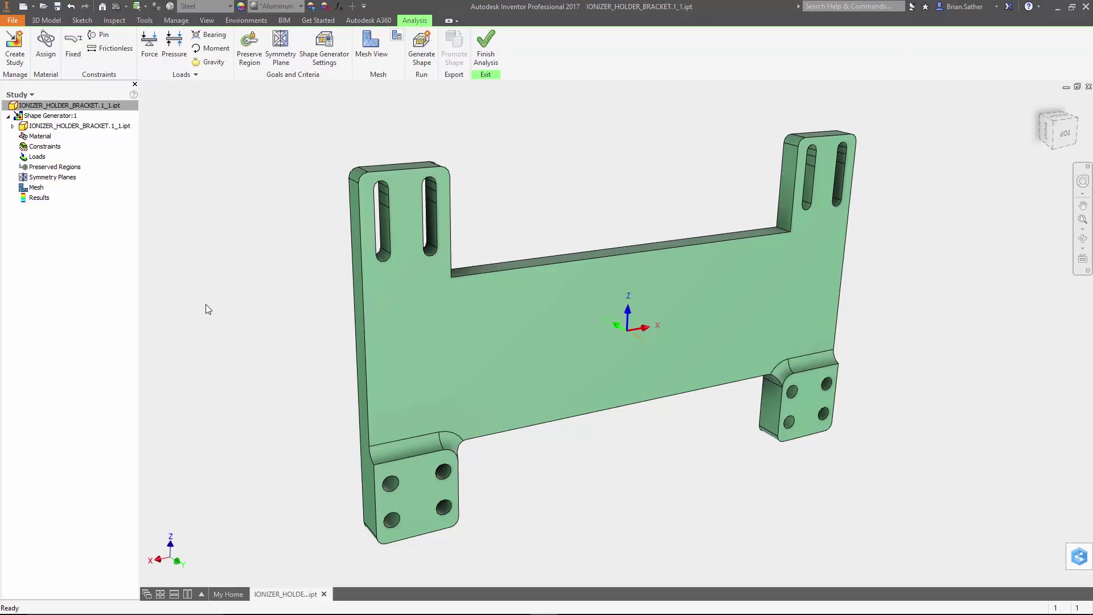
left_click(45, 46)
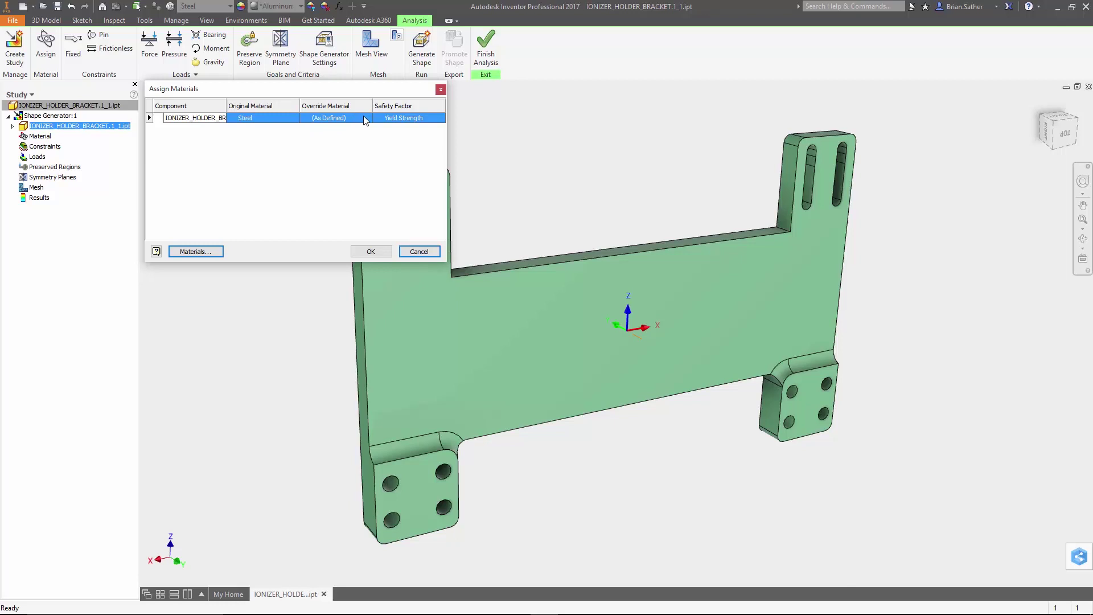
left_click(365, 120)
left_click(367, 118)
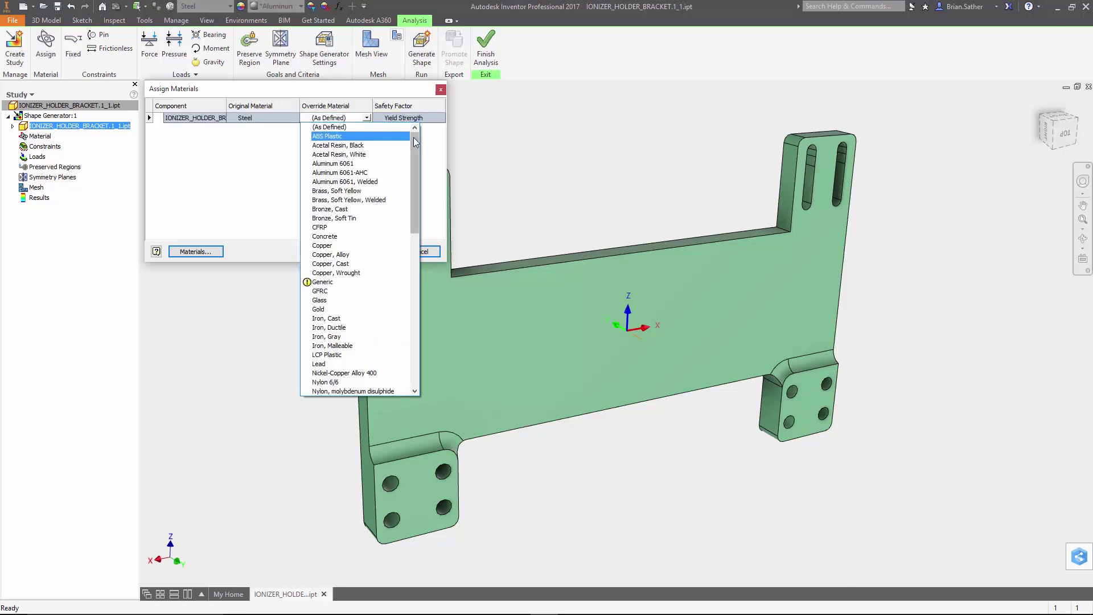
mouse_move(414, 138)
left_mouse_down()
mouse_move(418, 289)
mouse_move(411, 135)
left_mouse_up()
left_click(330, 126)
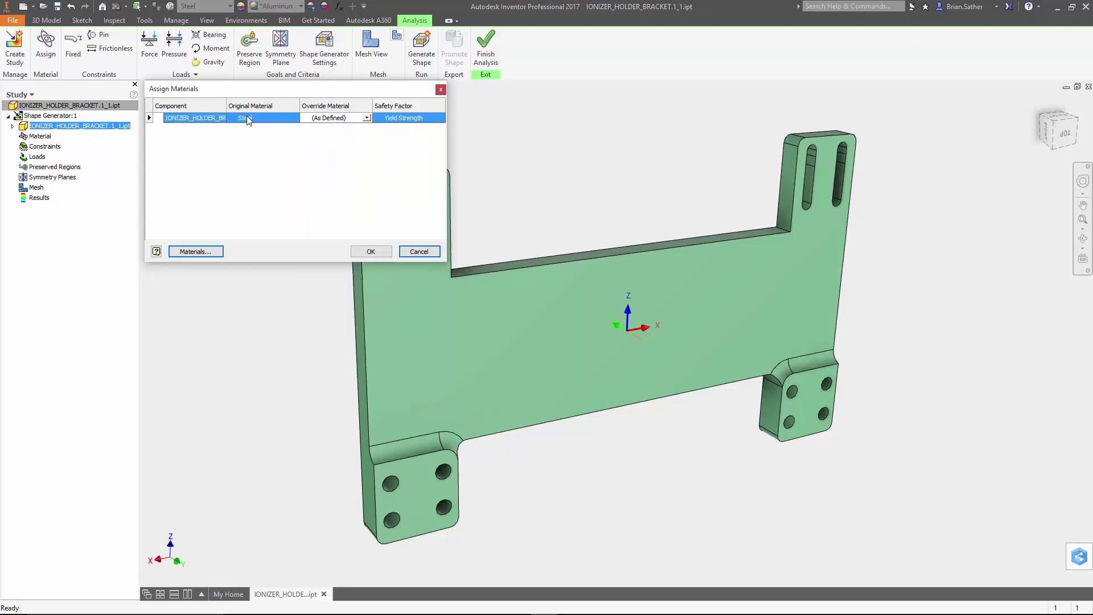
left_click(369, 252)
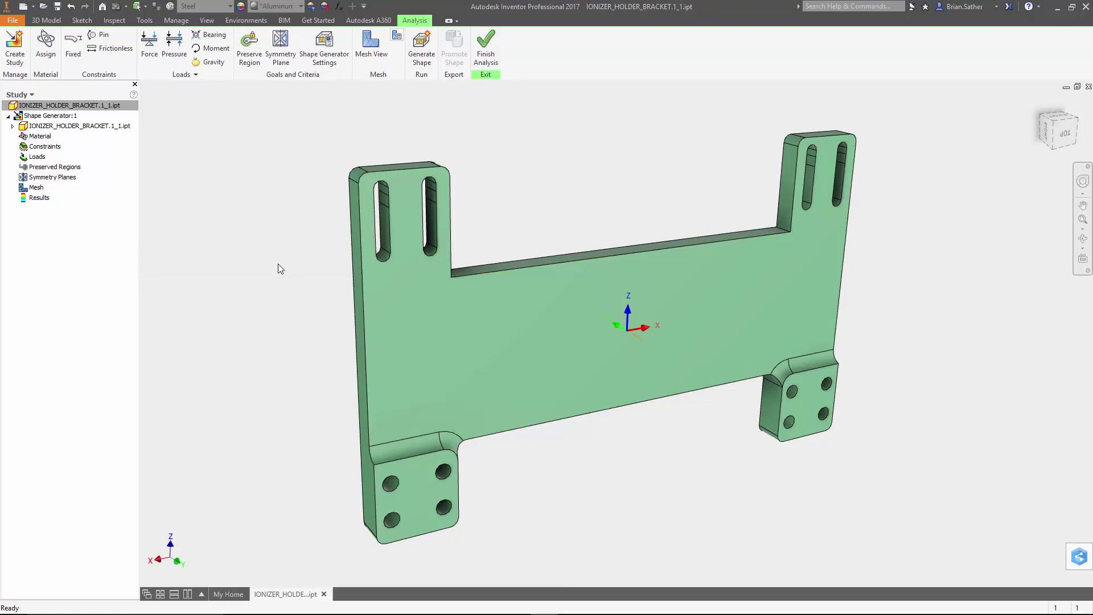
- Add a Fixed constraint on the bottom-left and bottom-right mounting pads
left_click(77, 51)
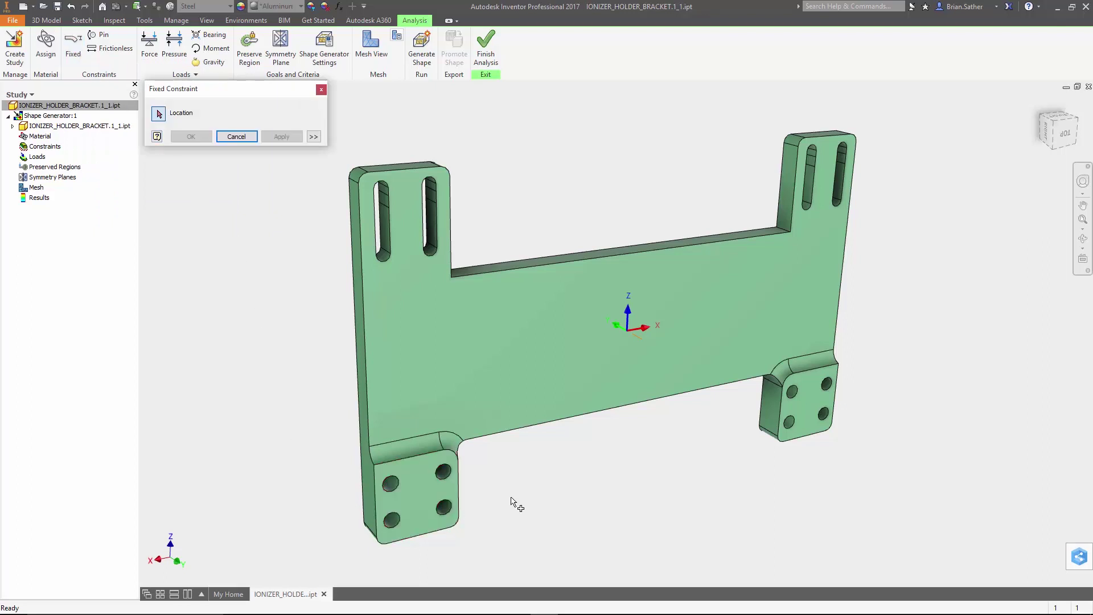
left_click(429, 493)
left_click(795, 402)
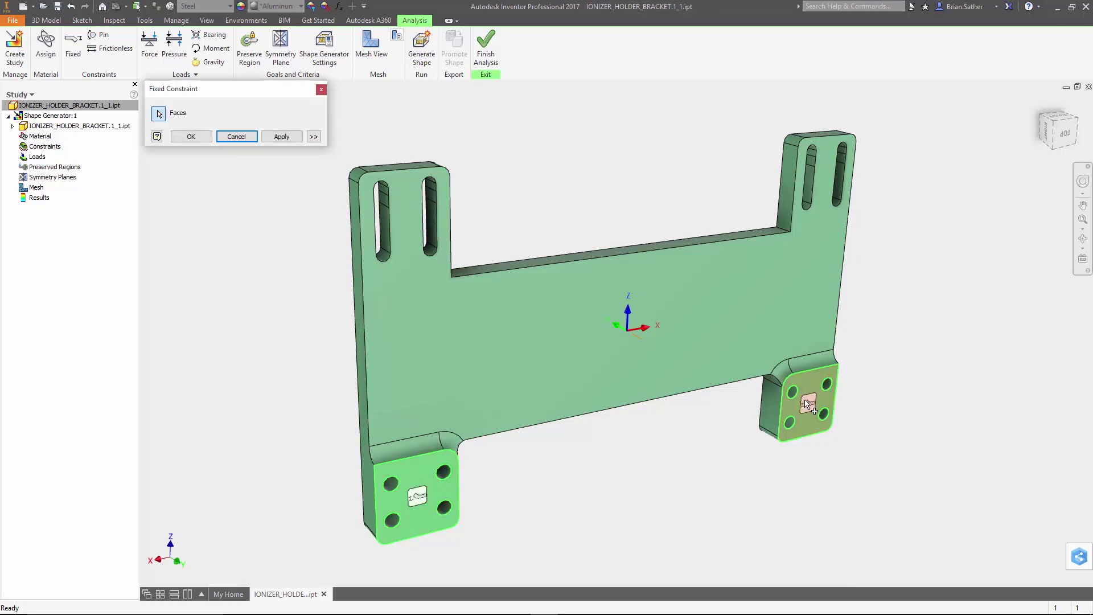
left_click(191, 137)
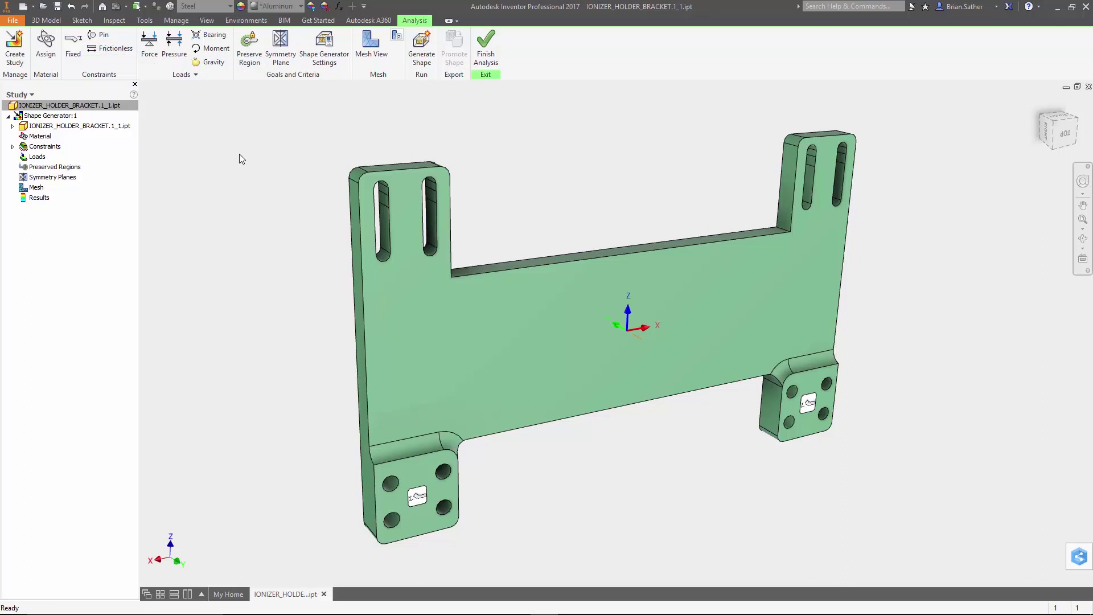
- Apply a 100 N force to the face of the upper right tab
left_click(150, 51)
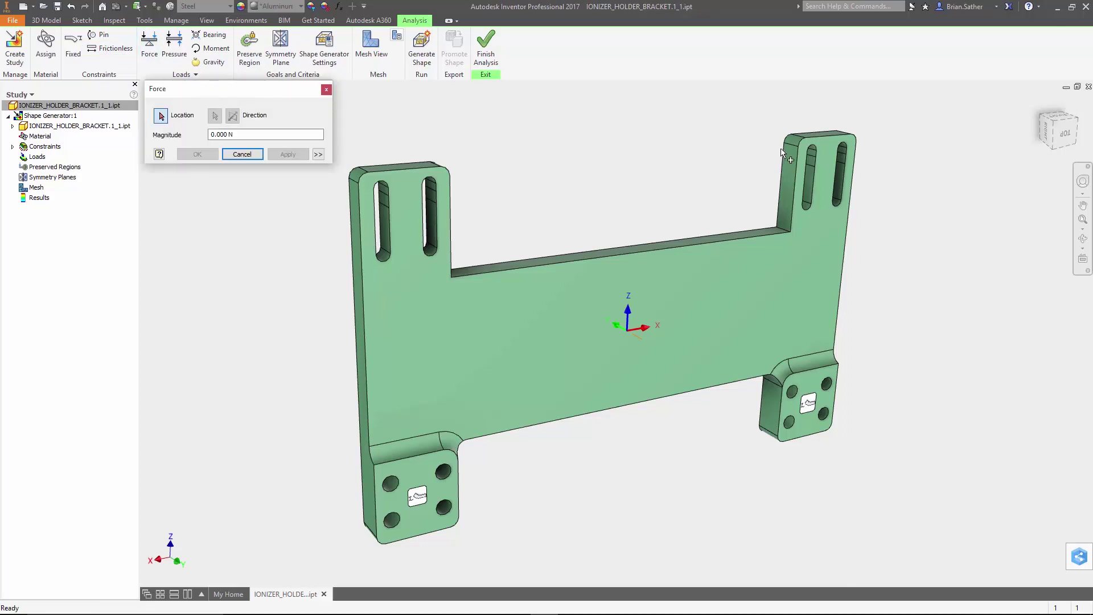
left_click(841, 158)
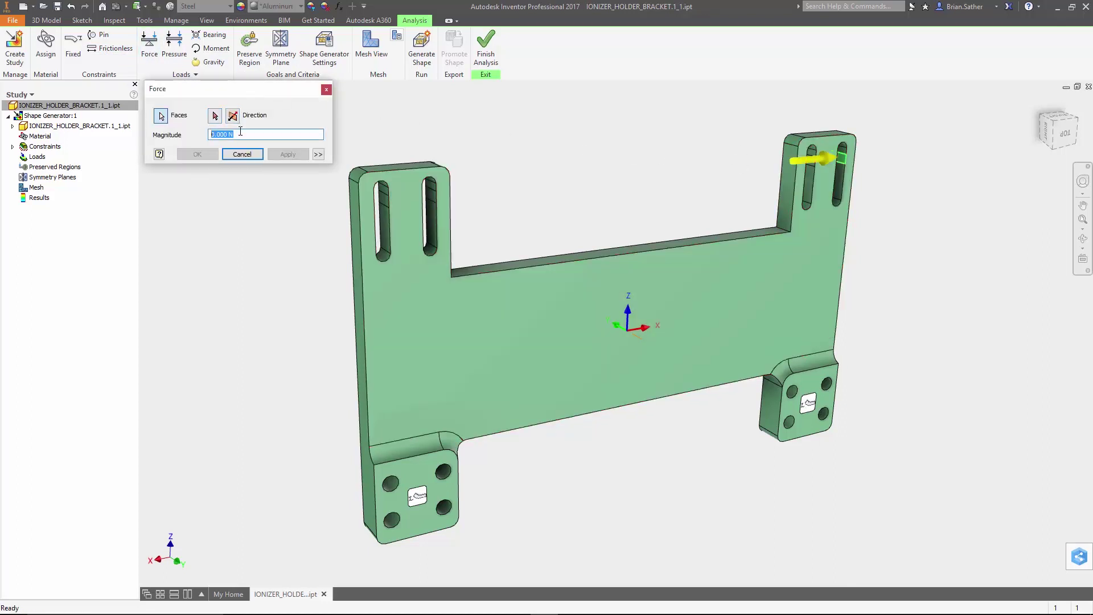
type("100n")
key("BackSpace")
type("N")
left_click(243, 154)
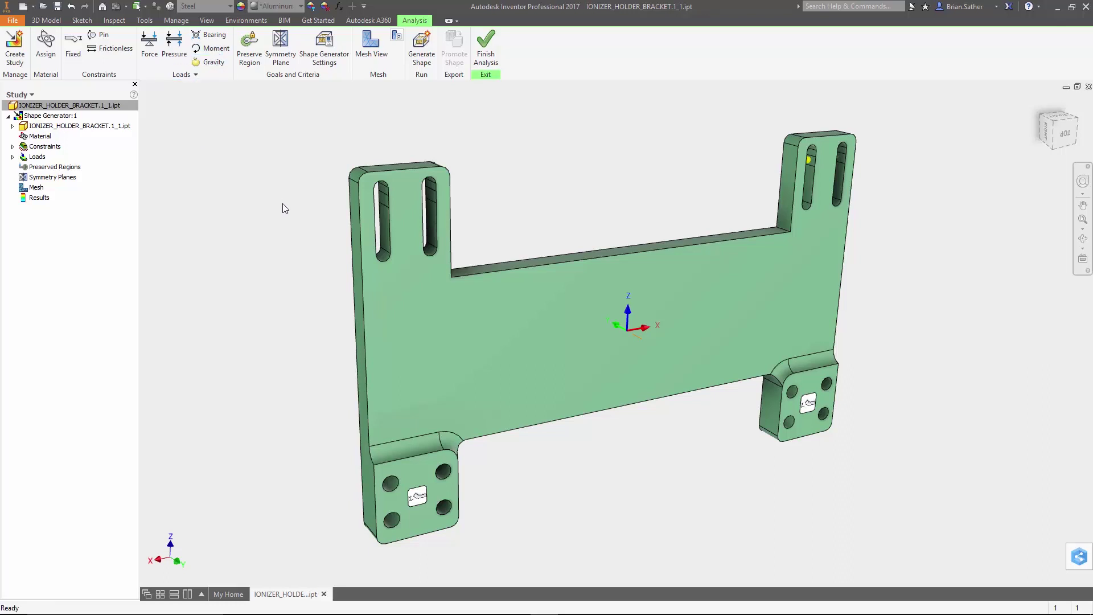
- Preserve a Box region stretched over the top band of both slotted tabs
left_click(248, 49)
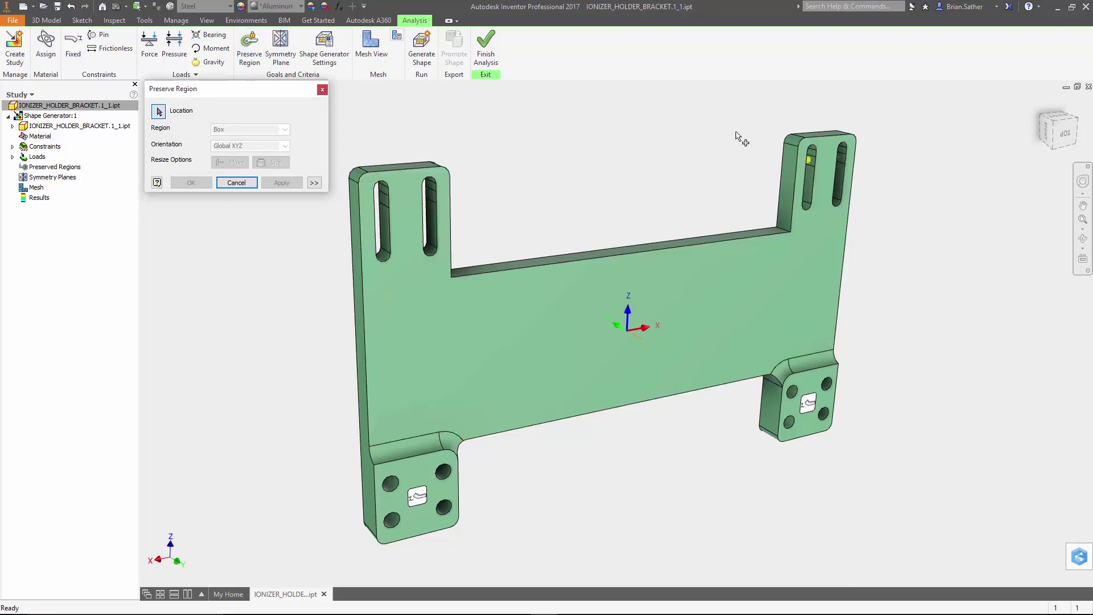
left_click(824, 136)
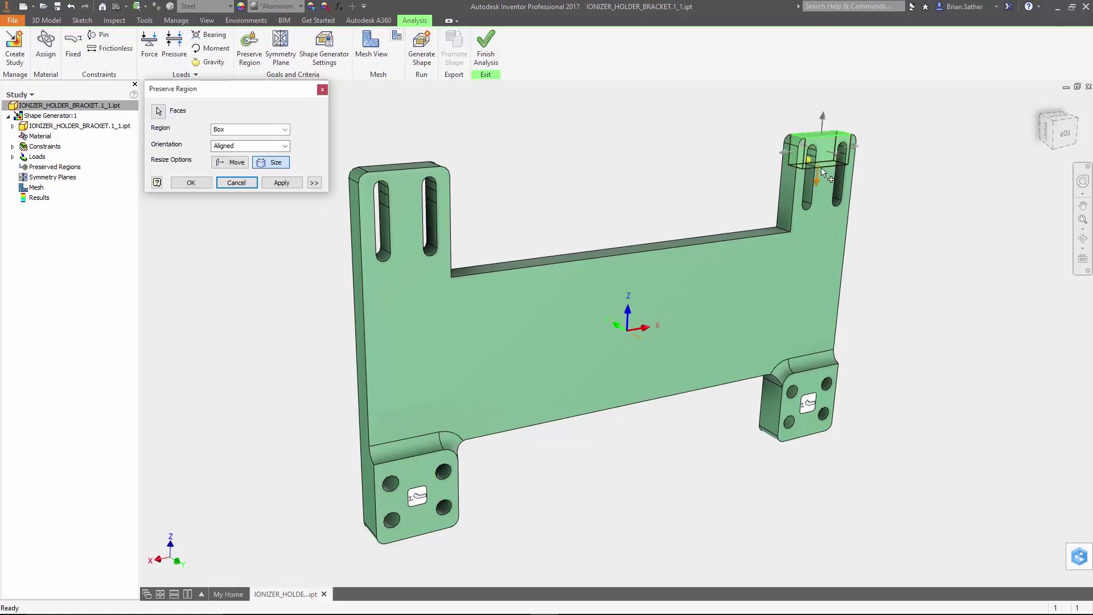
left_click_drag(817, 196, 813, 228)
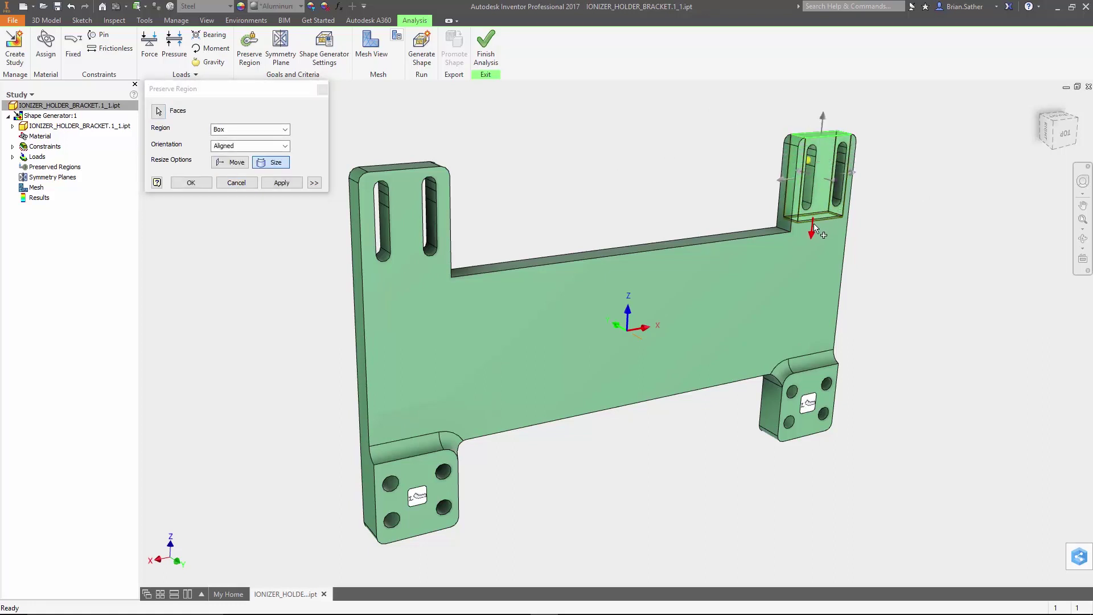
left_click_drag(852, 175, 865, 173)
left_click_drag(786, 183, 220, 237)
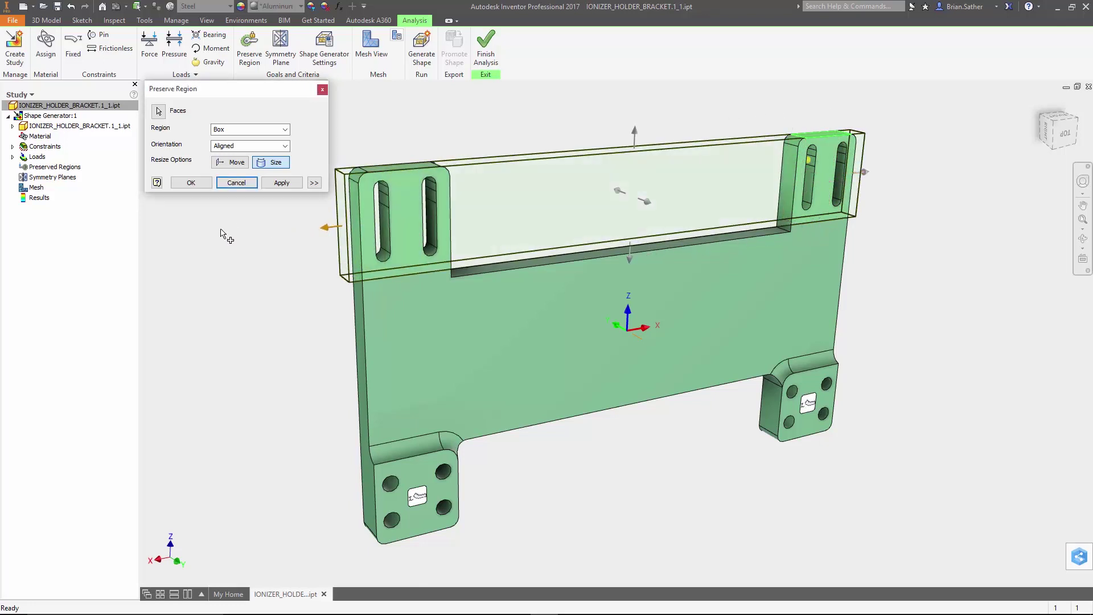
left_click(286, 134)
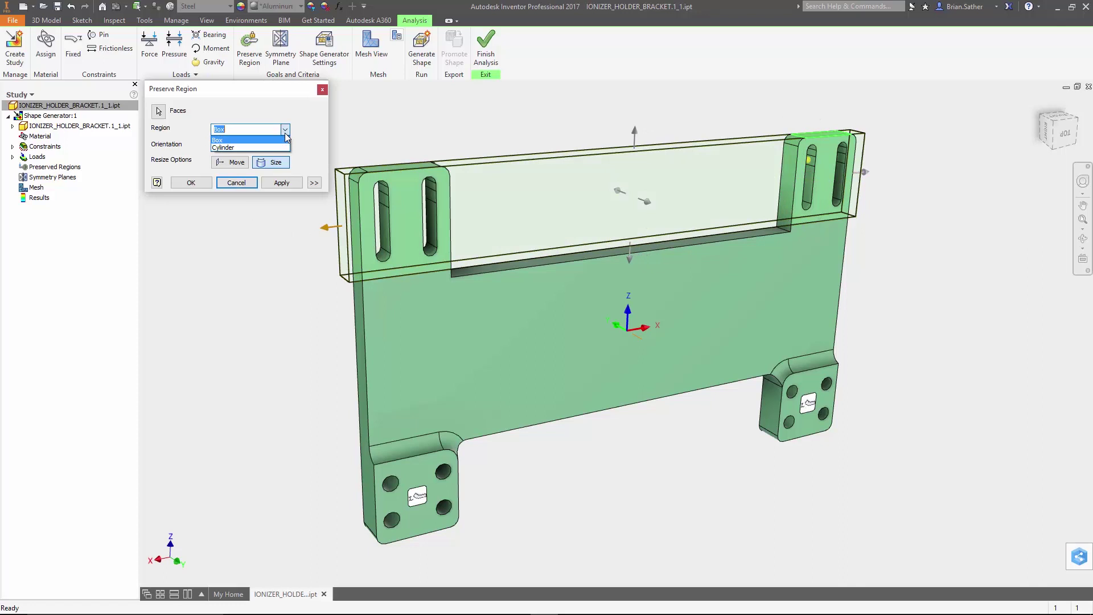
left_click(246, 140)
left_click(200, 183)
left_click(281, 44)
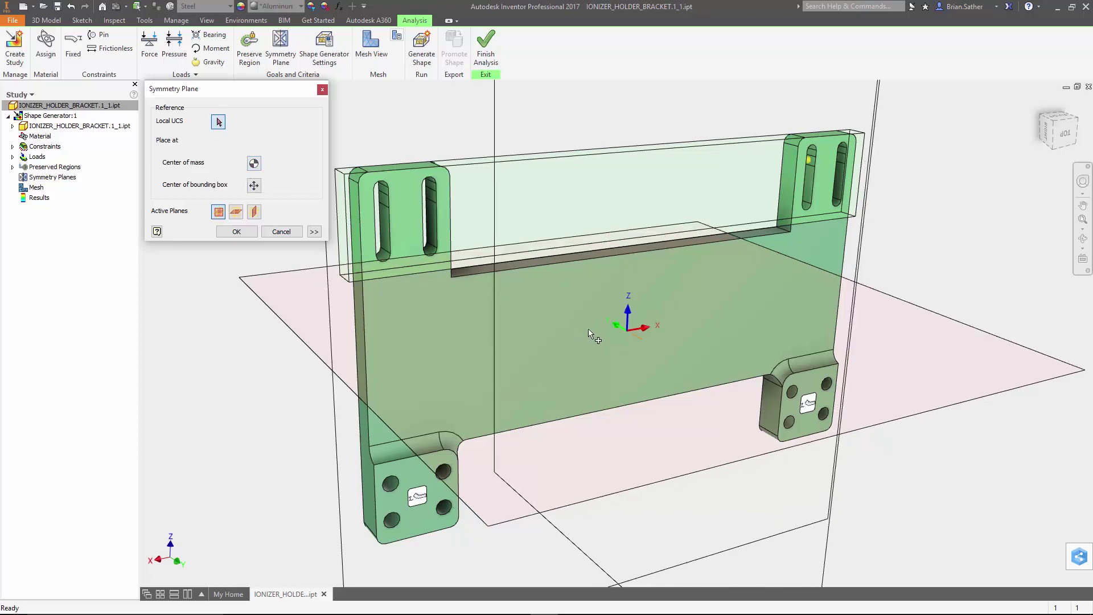
- Use the part UCS and keep only the vertical symmetry plane active
left_click(626, 331)
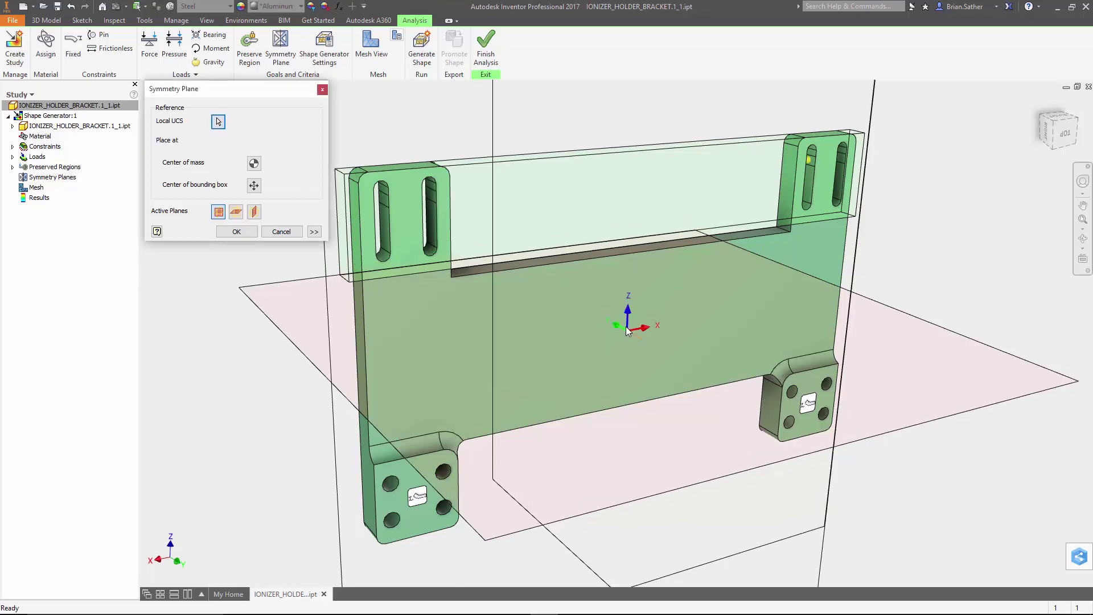
left_click(218, 215)
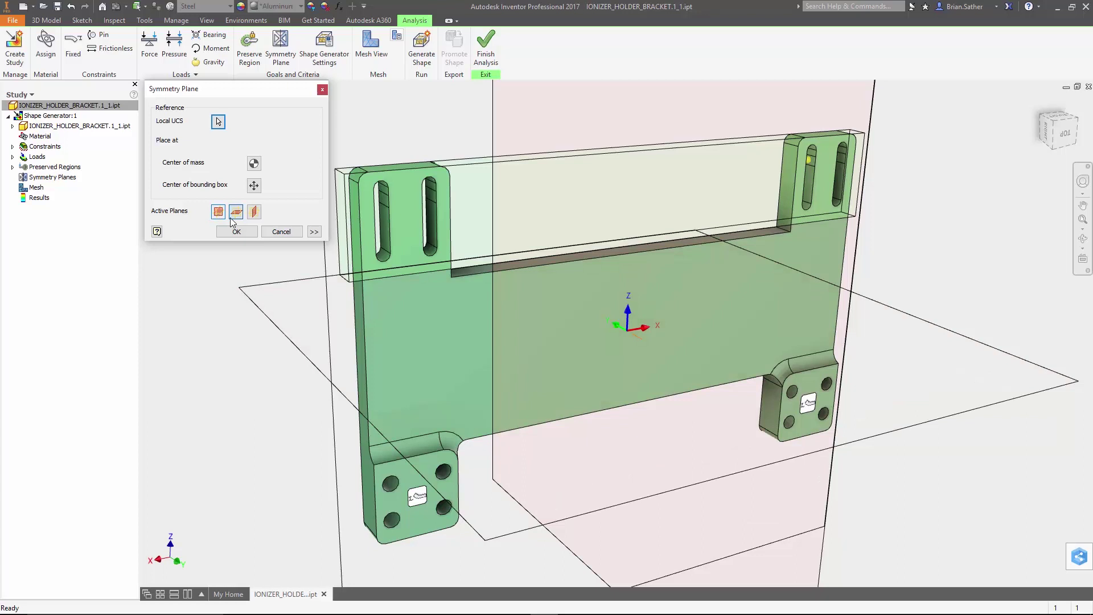
left_click(236, 232)
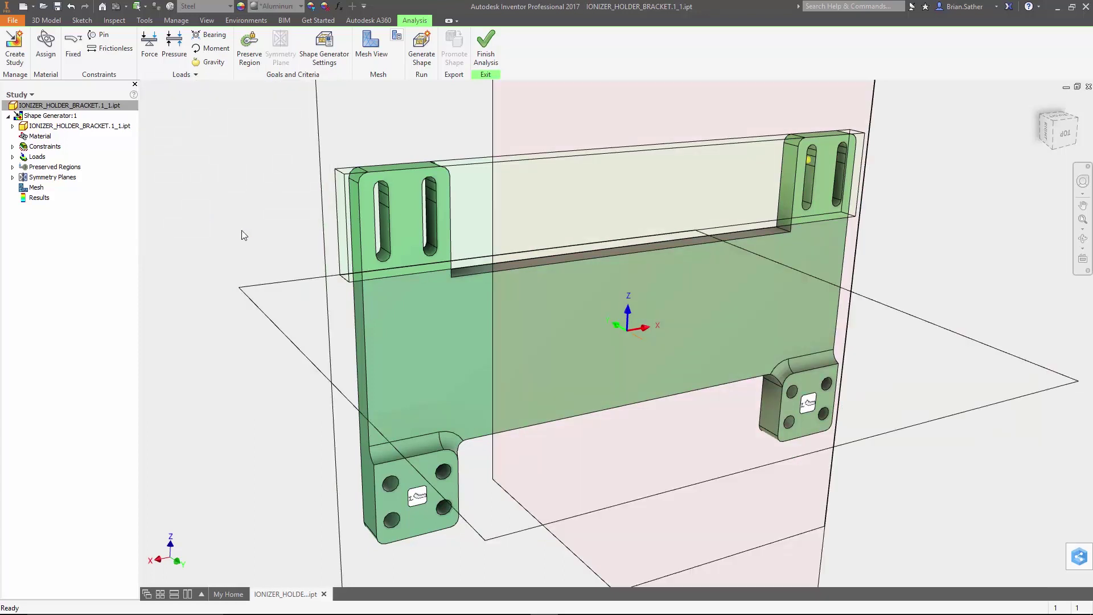
- Target an absolute mass of 350 g with an 8 mm minimum member size
left_click(338, 57)
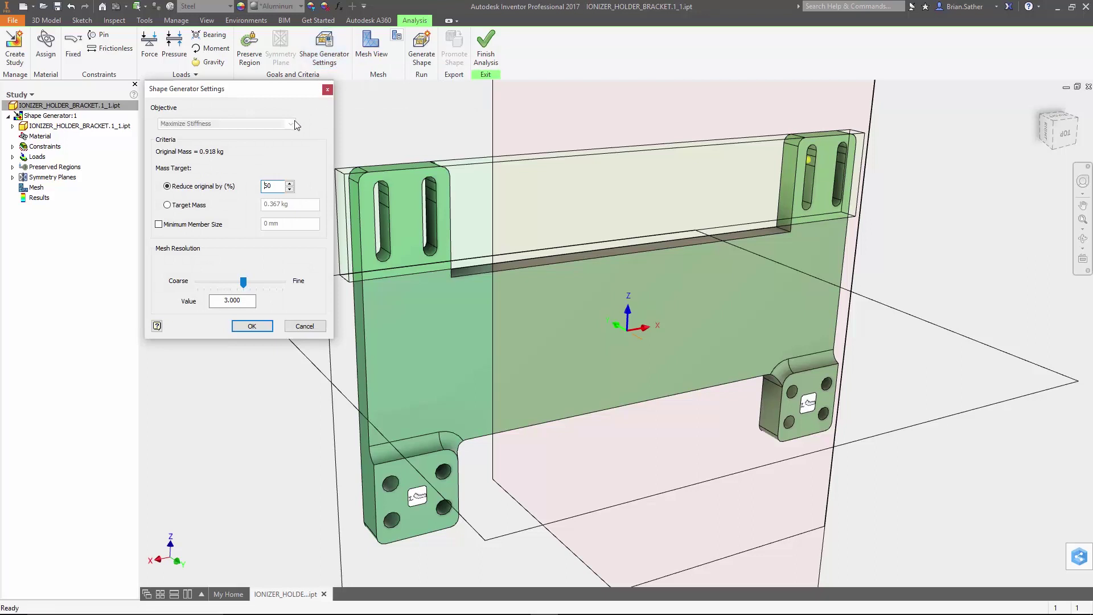
type("60")
key("ctrl+z")
key("ctrl+z")
left_click(199, 206)
key("Tab")
type("350g")
left_click(202, 224)
left_click(266, 224)
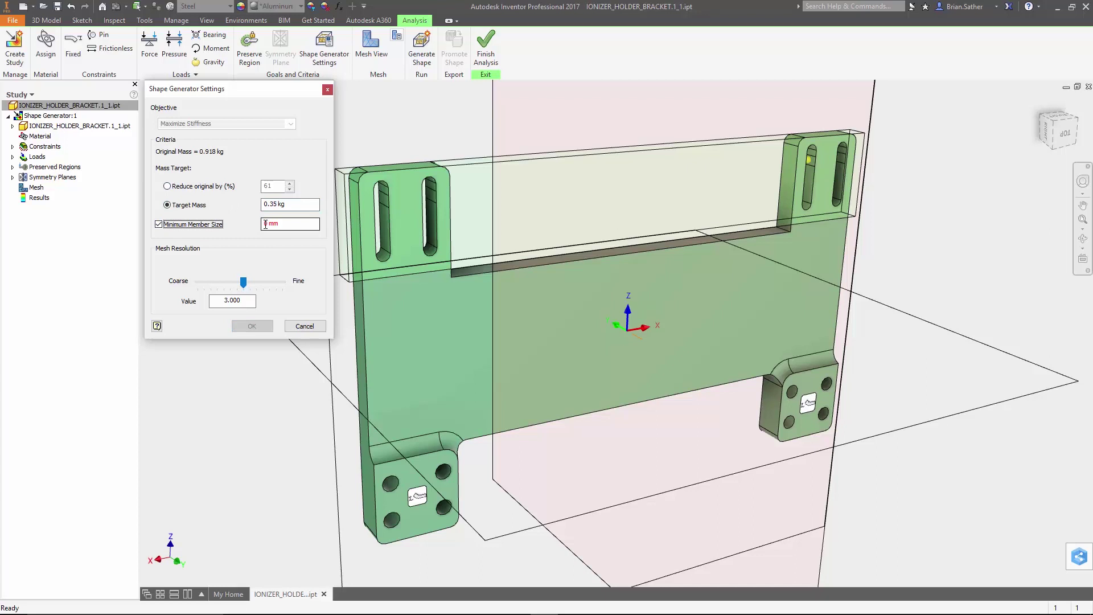
left_click(267, 224)
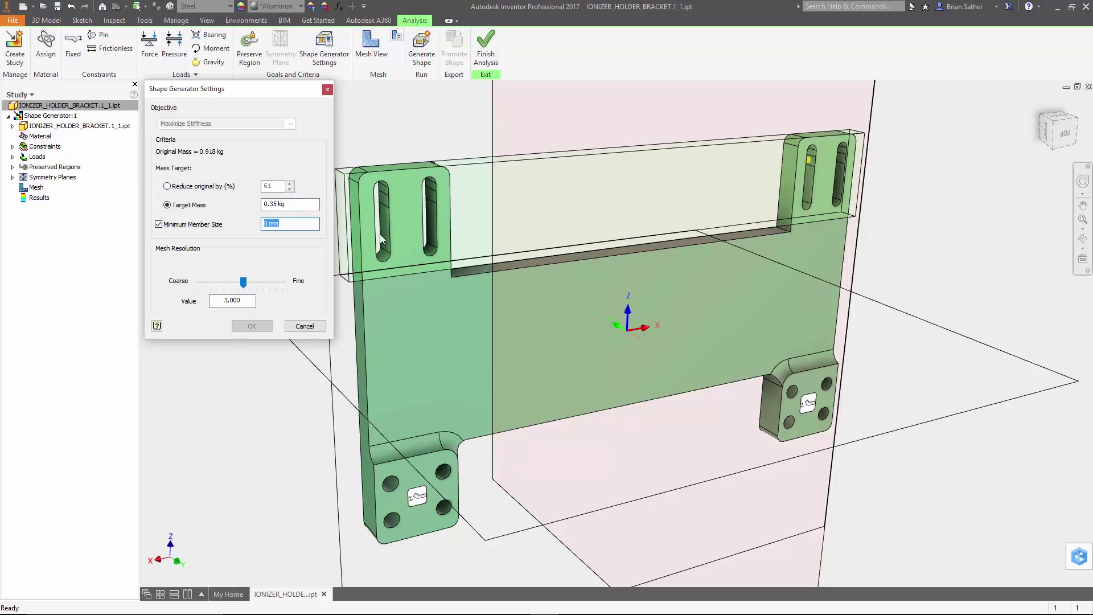
type("8mm")
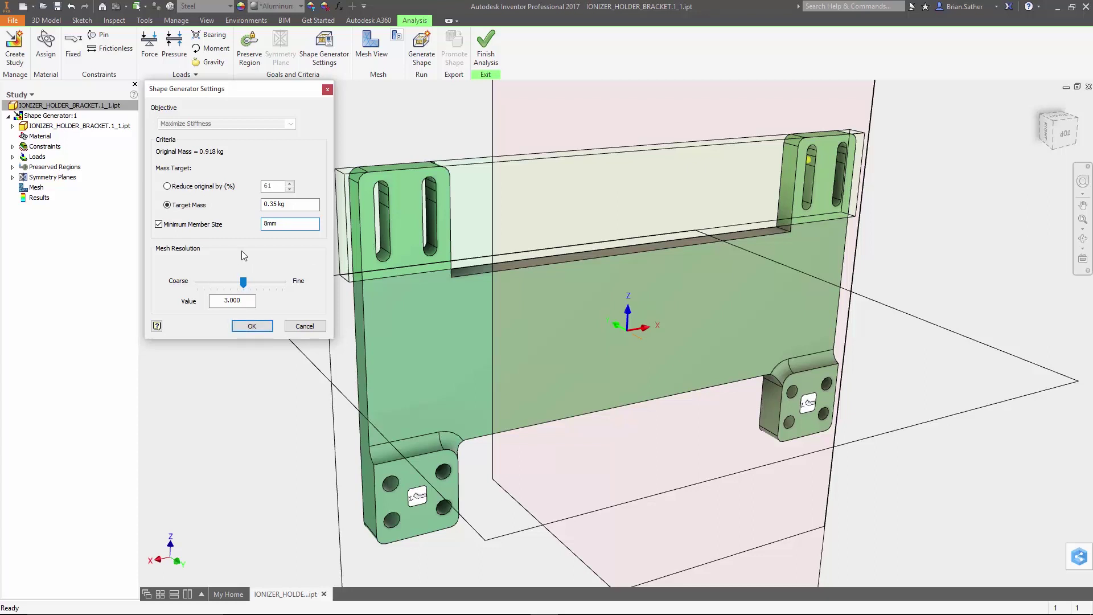
- Decline the coarse-mesh warning and set the mesh resolution to 1.2
mouse_move(243, 281)
left_mouse_down()
mouse_move(204, 283)
mouse_move(267, 285)
mouse_move(244, 281)
left_mouse_up()
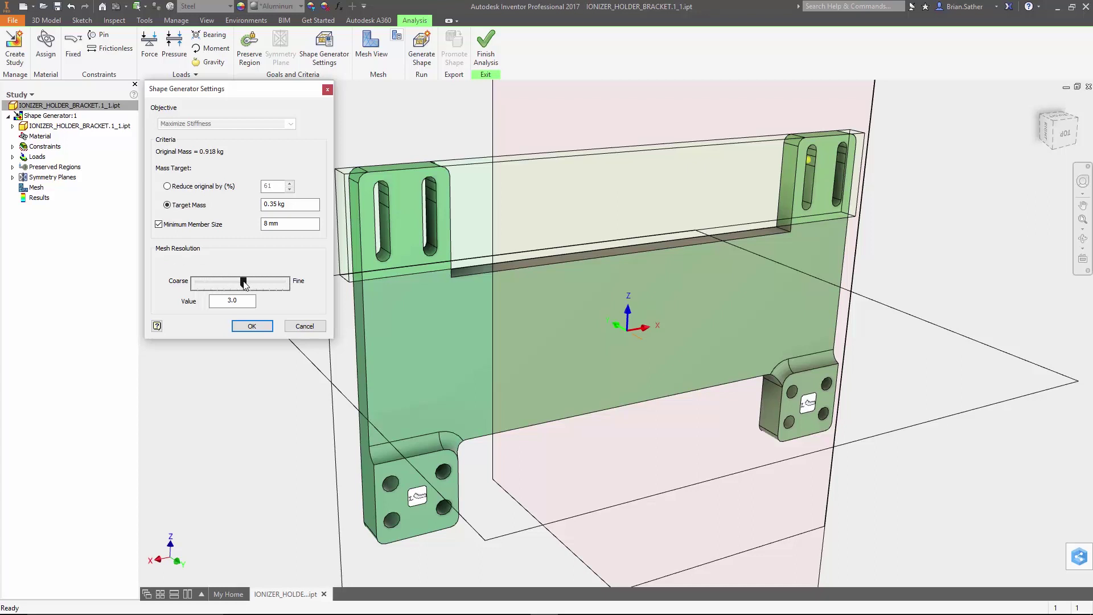
left_click_drag(245, 285, 244, 283)
left_click(252, 326)
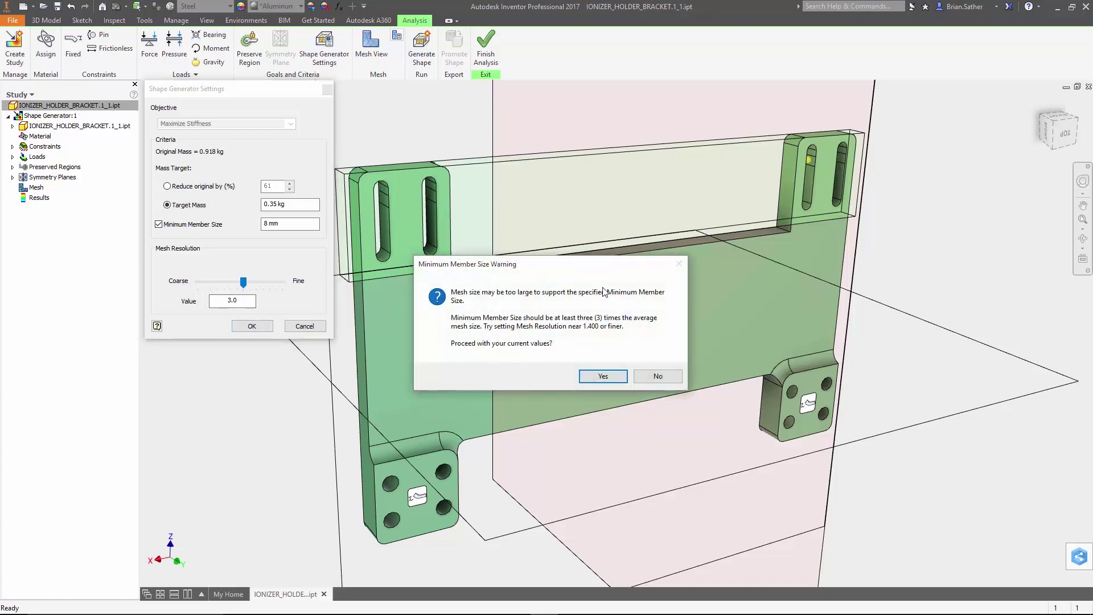
left_click(655, 377)
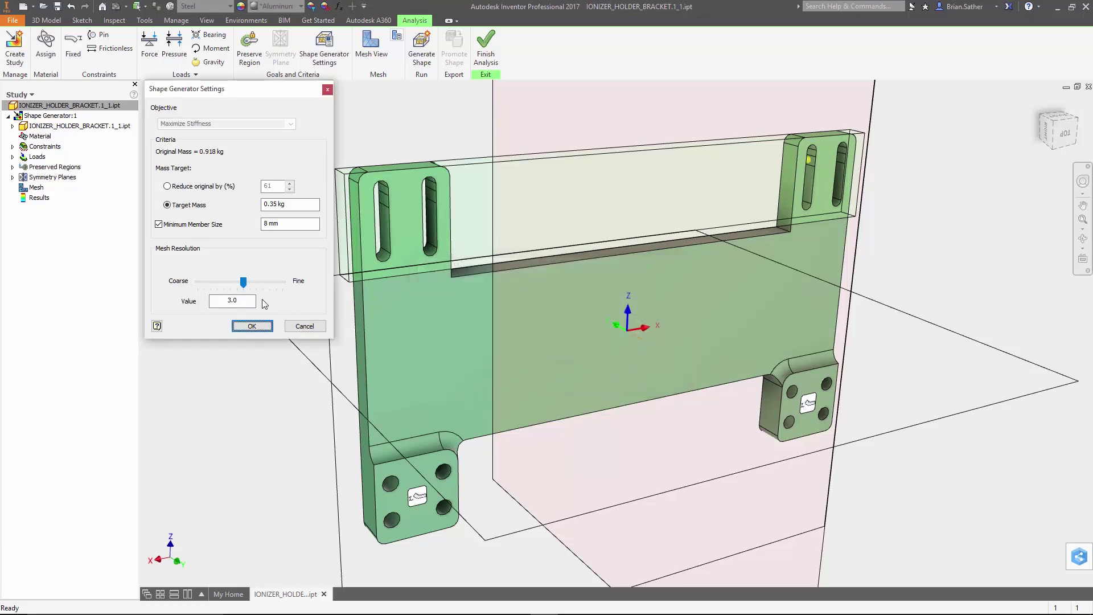
left_click_drag(243, 282, 256, 282)
left_click(237, 300)
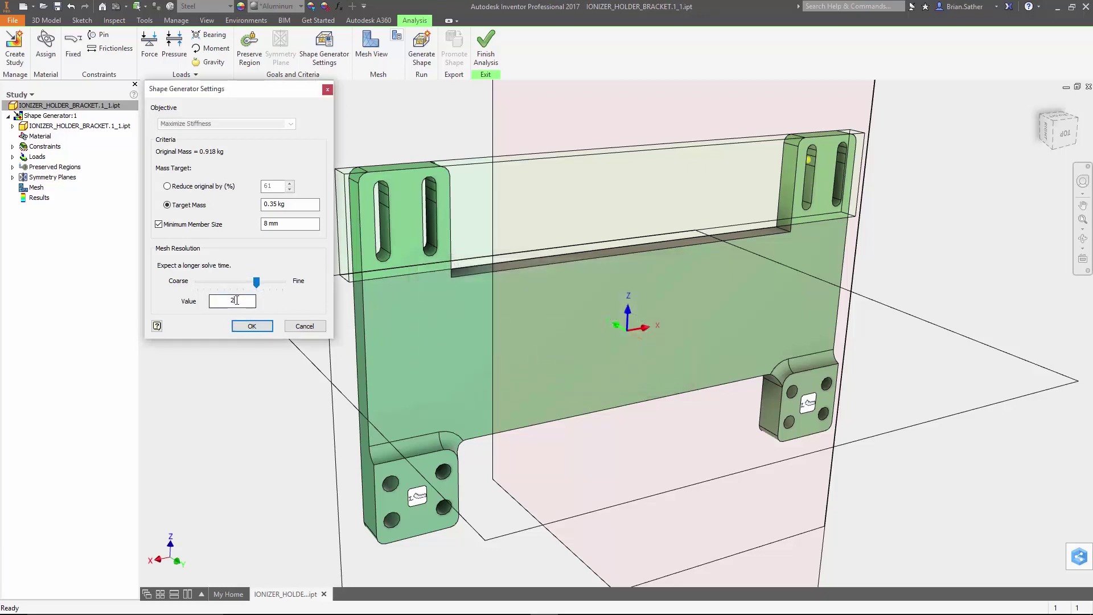
double_click(237, 300)
type("1.2")
left_click(250, 327)
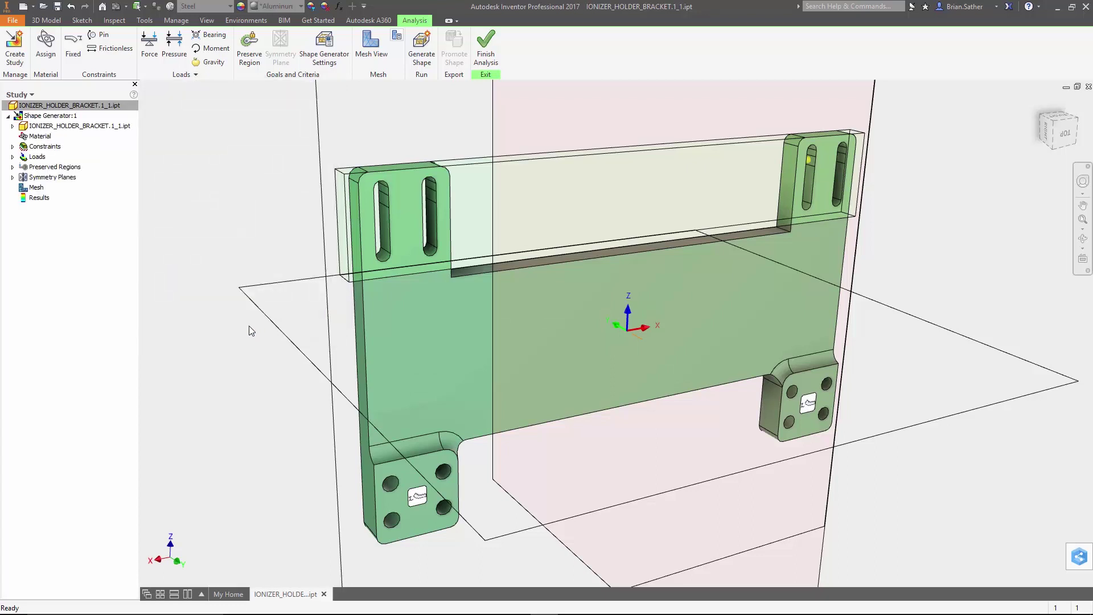
- Run Generate Shape, bringing the bracket from 0.918 kg down to 0.353 kg
left_click(421, 48)
left_click(302, 196)
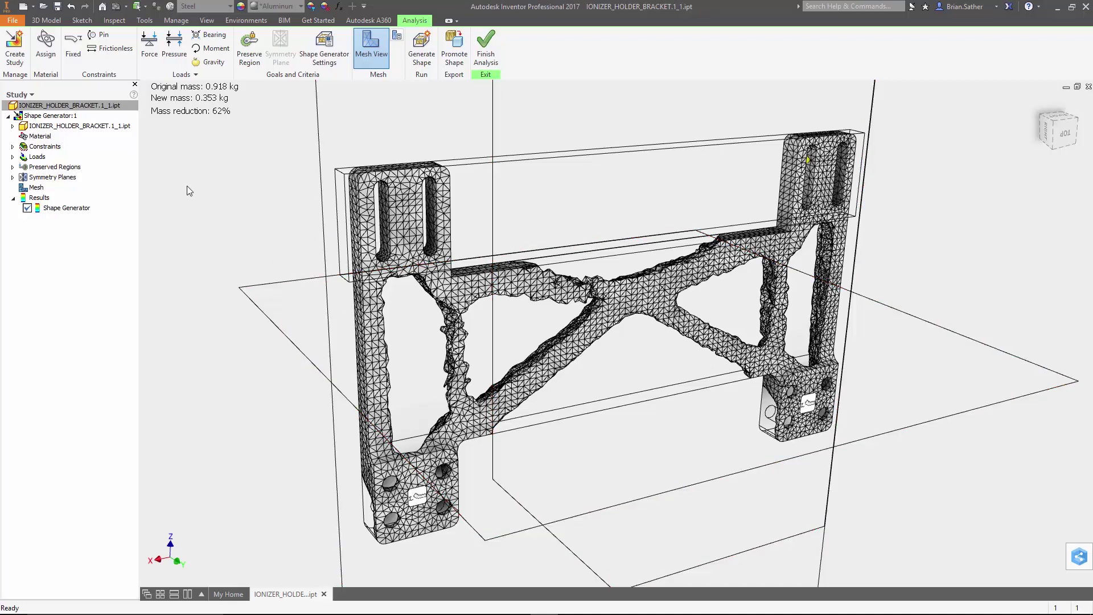
right_click(74, 117)
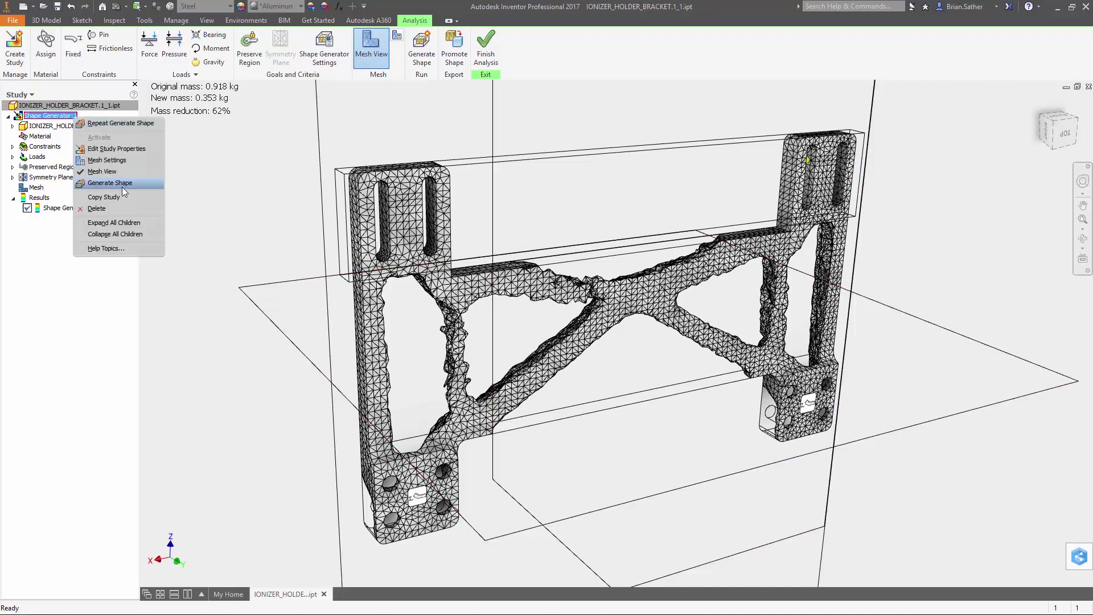
left_click(208, 209)
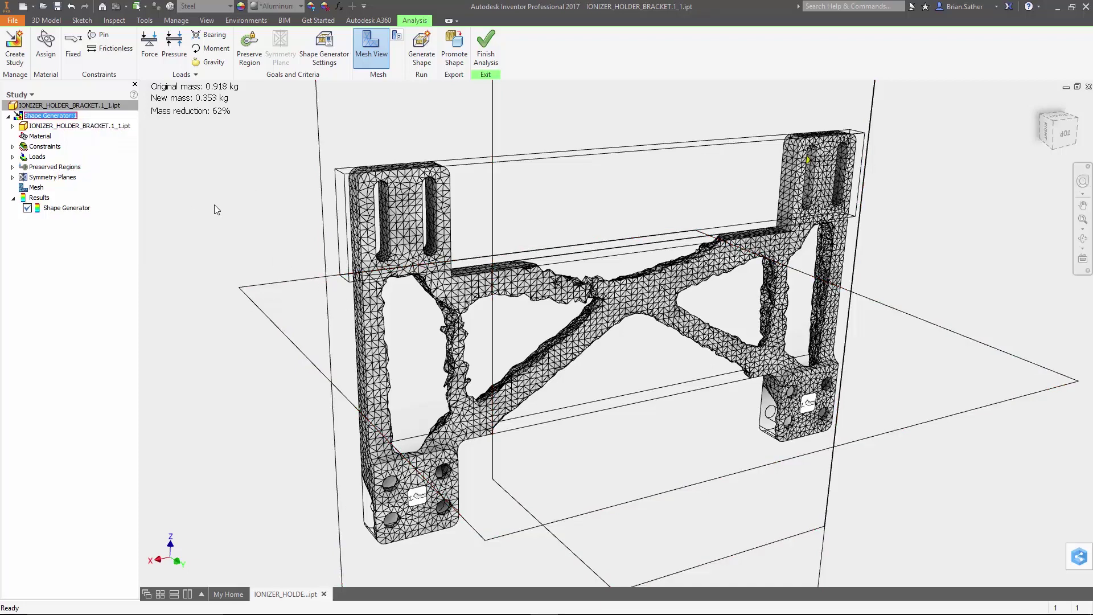
left_click(452, 65)
- Promote the optimized shape and start a 2D sketch on the bracket's top face
left_click(286, 187)
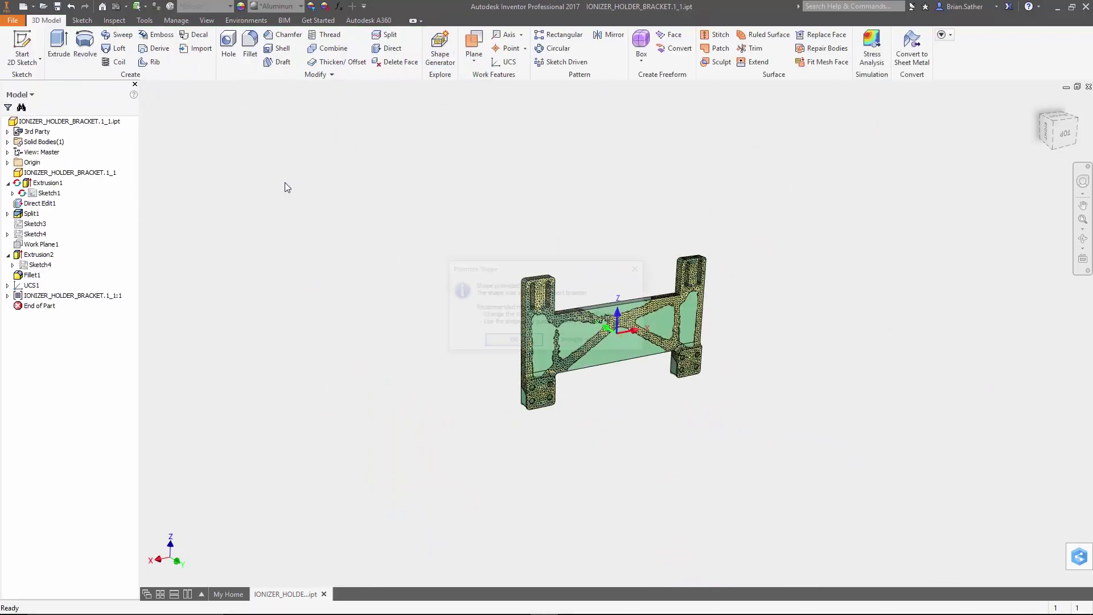
left_click(512, 342)
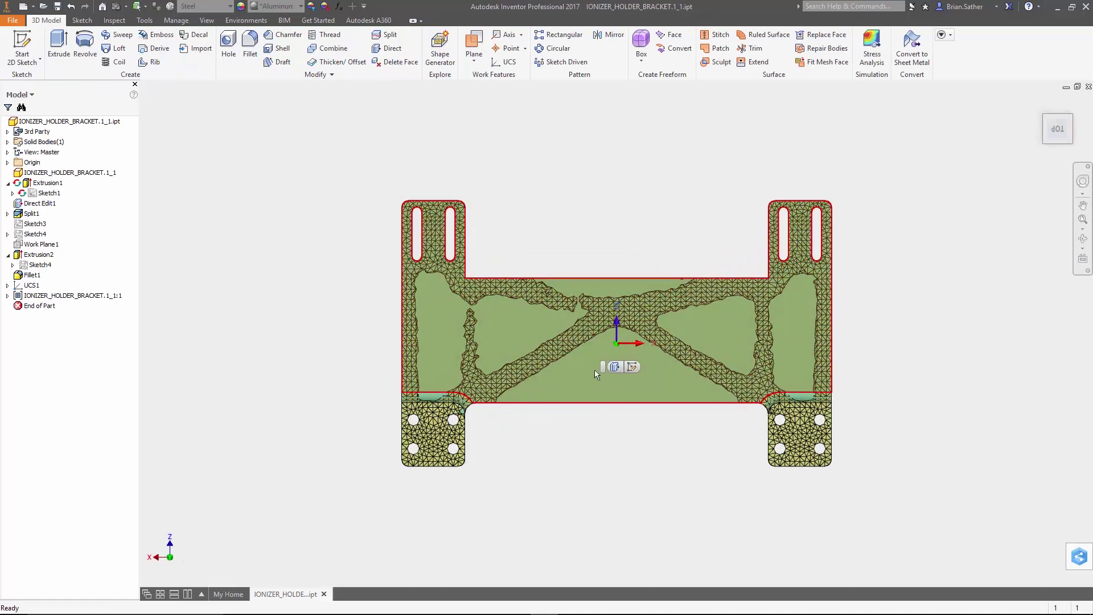
left_click(594, 370)
left_click(22, 46)
- Hide Solid1 and project the generated mesh outlines into the sketch
right_click(33, 152)
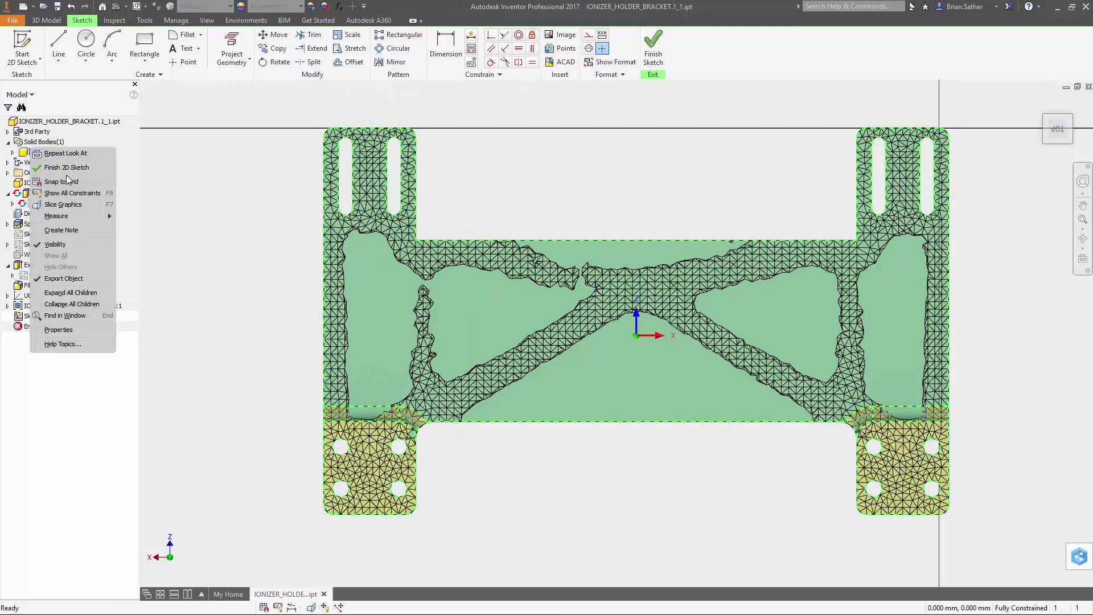
left_click(62, 246)
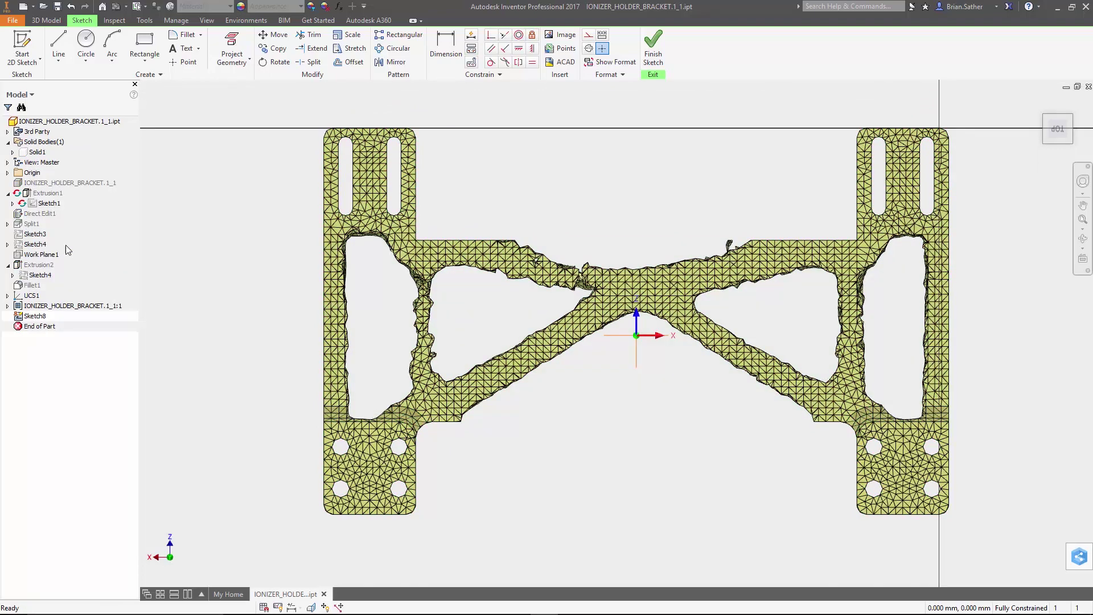
left_click(231, 48)
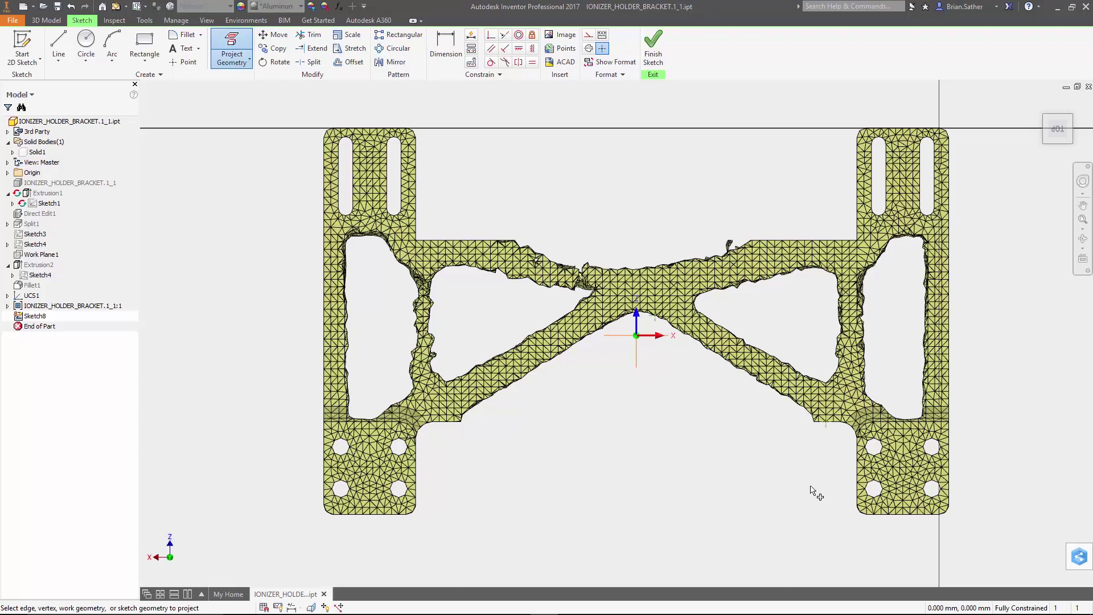
right_click_drag(811, 490, 800, 483)
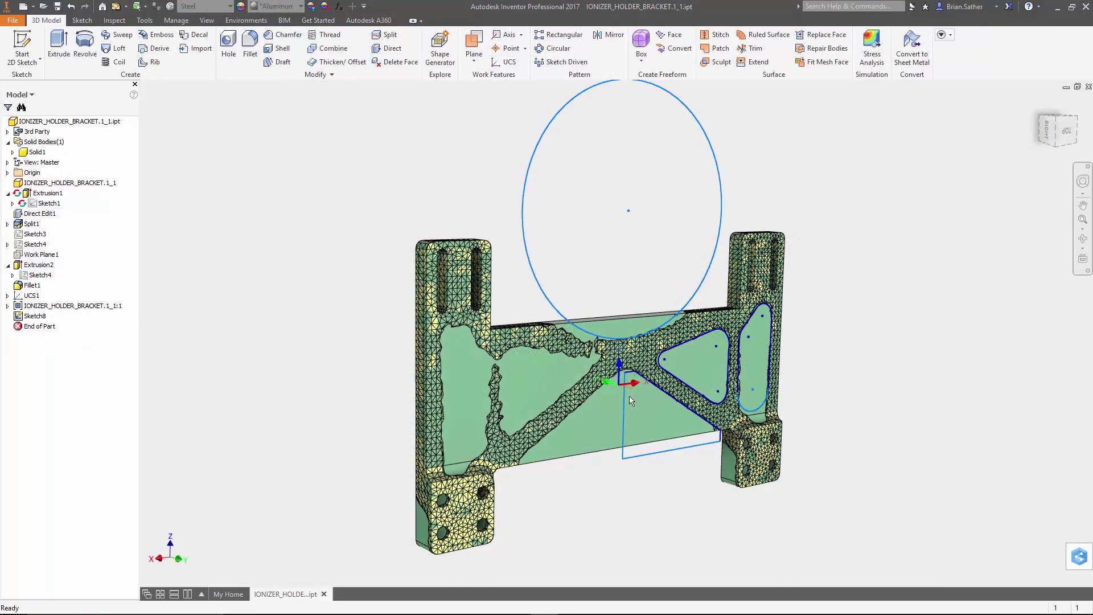
- Extrude-cut the circle, triangle and oval profiles through the whole part as Extrusion6
left_click(59, 48)
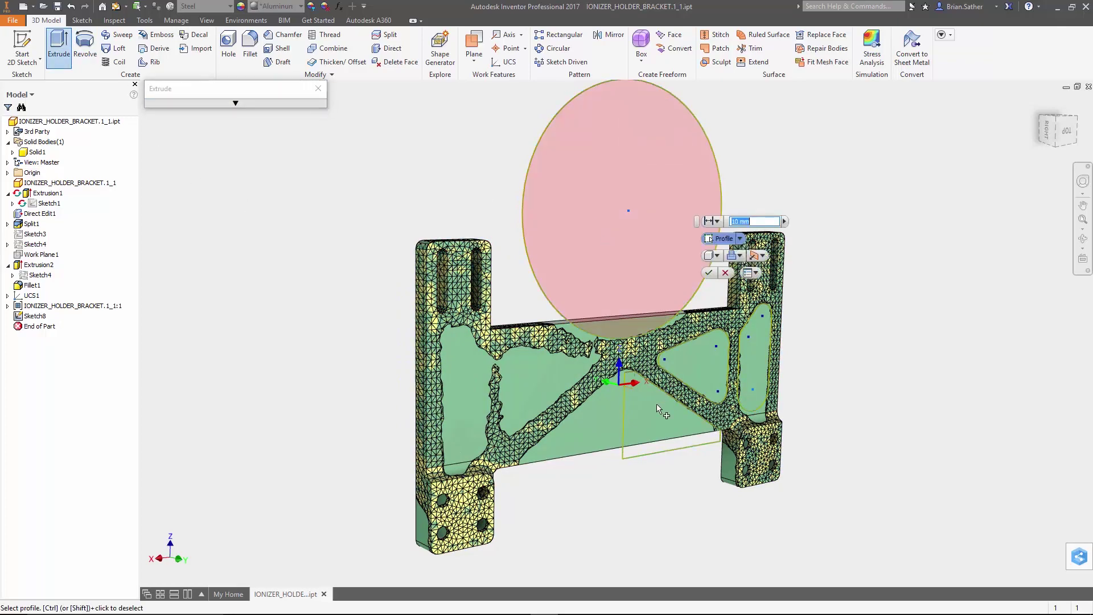
left_click(683, 228)
left_click(691, 393)
left_click(763, 370)
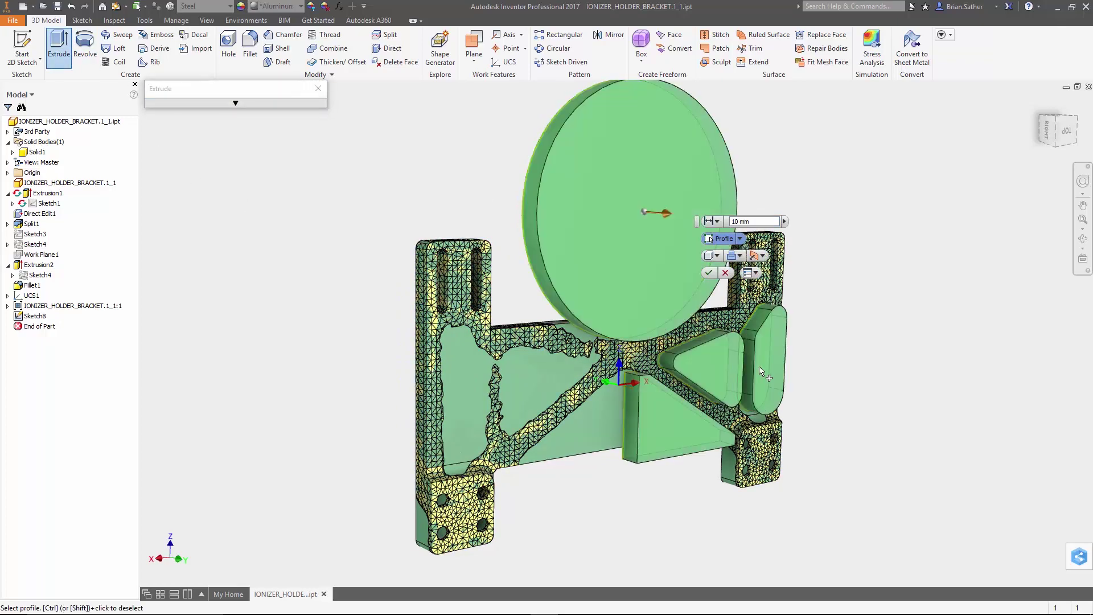
left_click(235, 103)
left_click(226, 149)
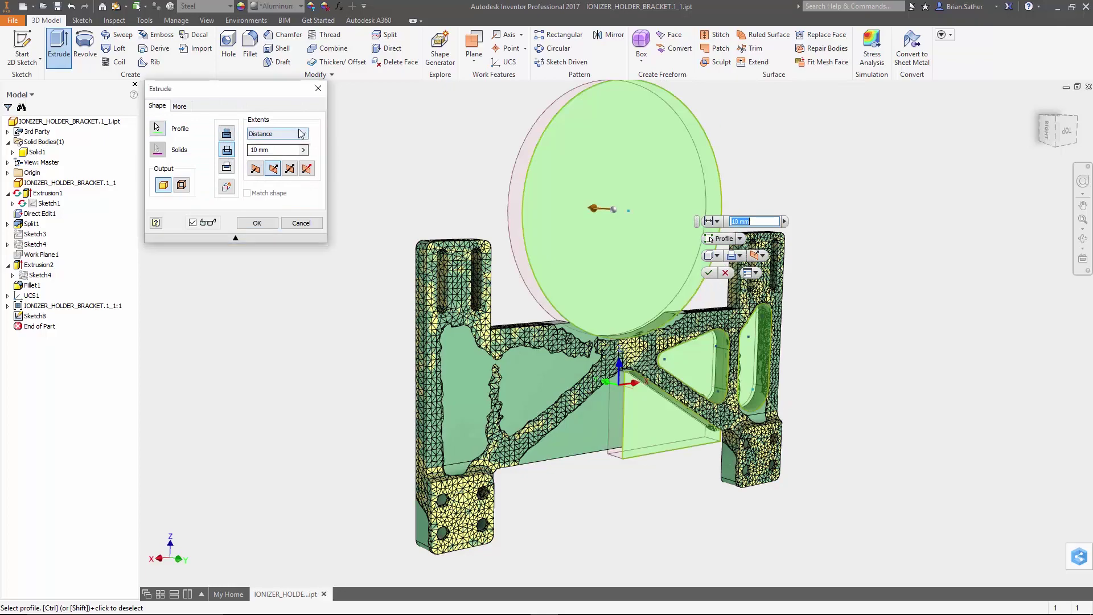
left_click(278, 133)
left_click(288, 174)
left_click(257, 223)
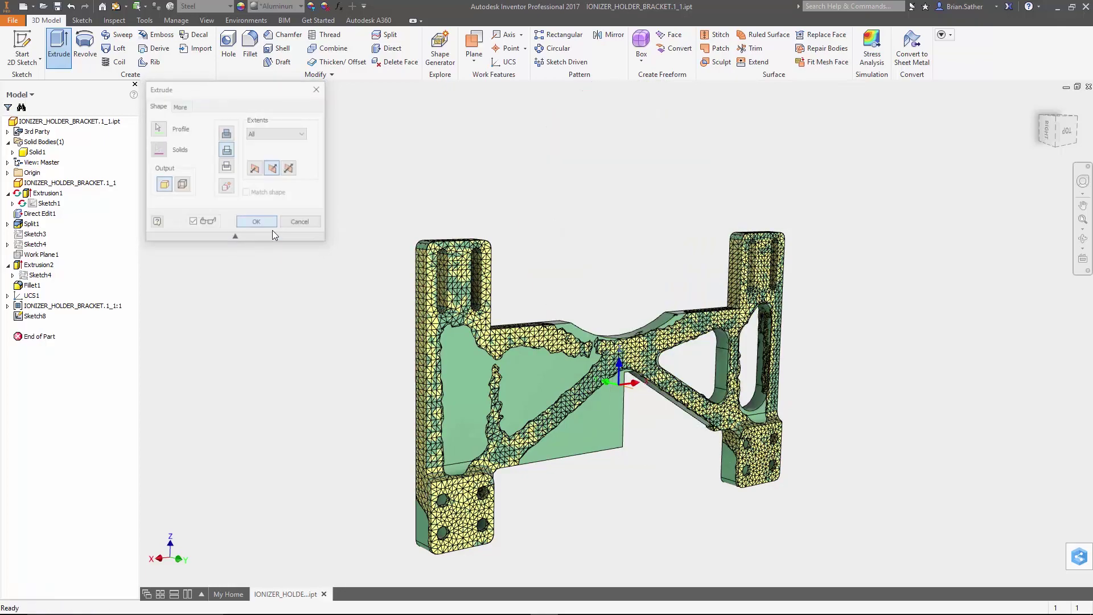
middle_click_drag(802, 439, 639, 386, "shift")
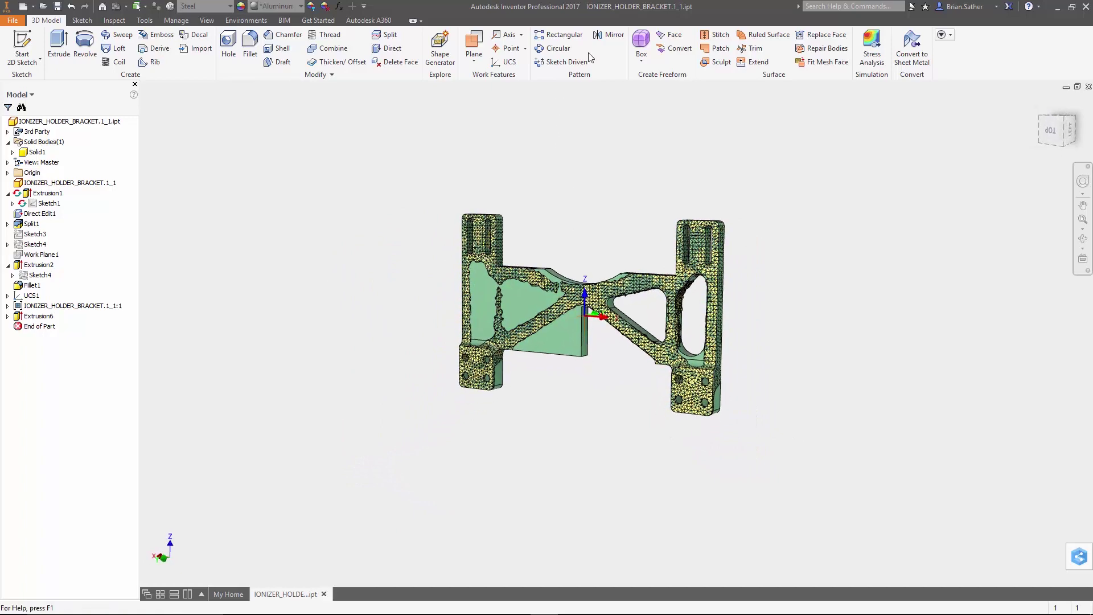
- Mirror Extrusion6 about the bracket's mid plane
left_click(614, 35)
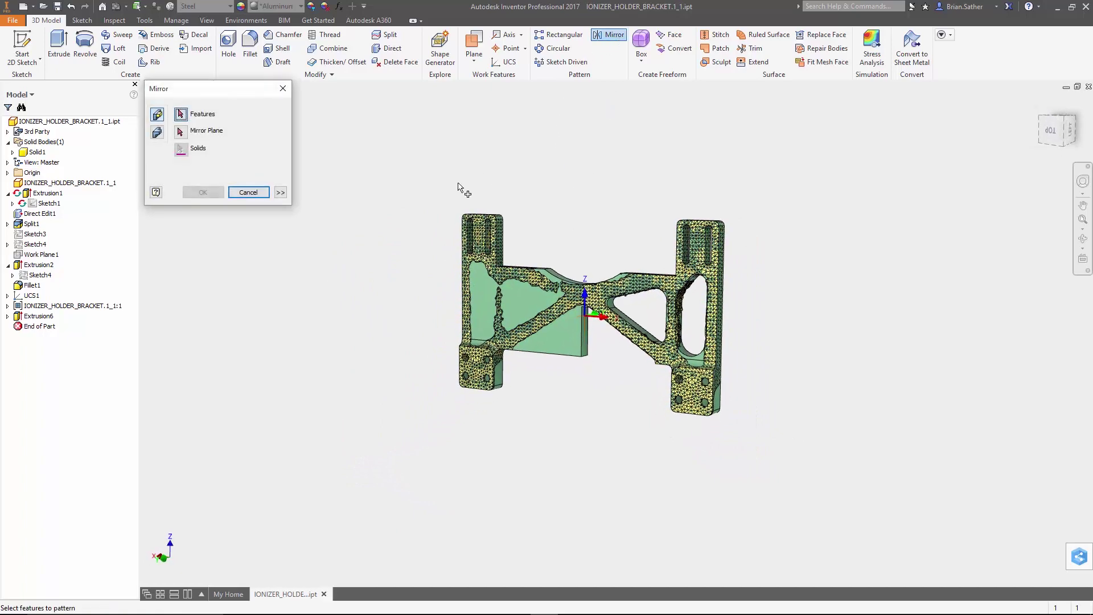
left_click(39, 316)
left_click(179, 130)
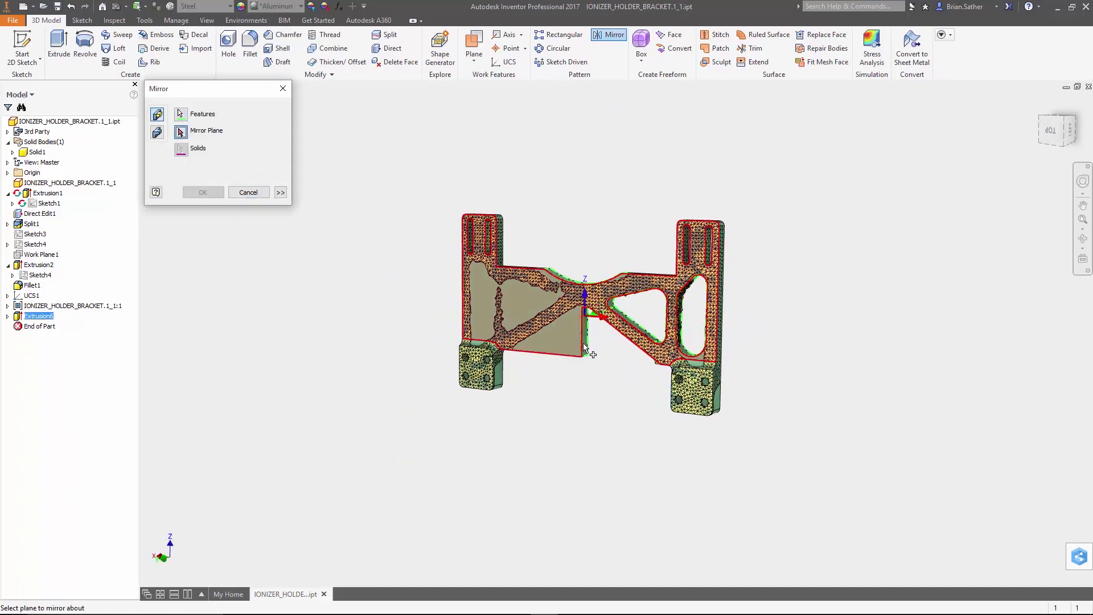
left_click(204, 192)
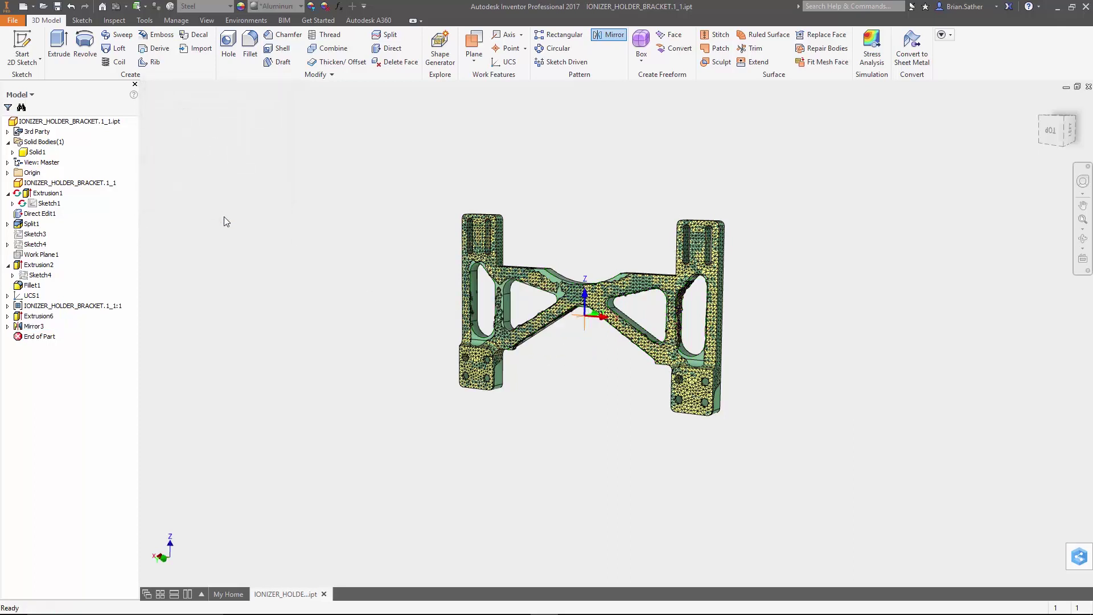
- Hide the mesh body and zoom in on the finished solid bracket
right_click(46, 307)
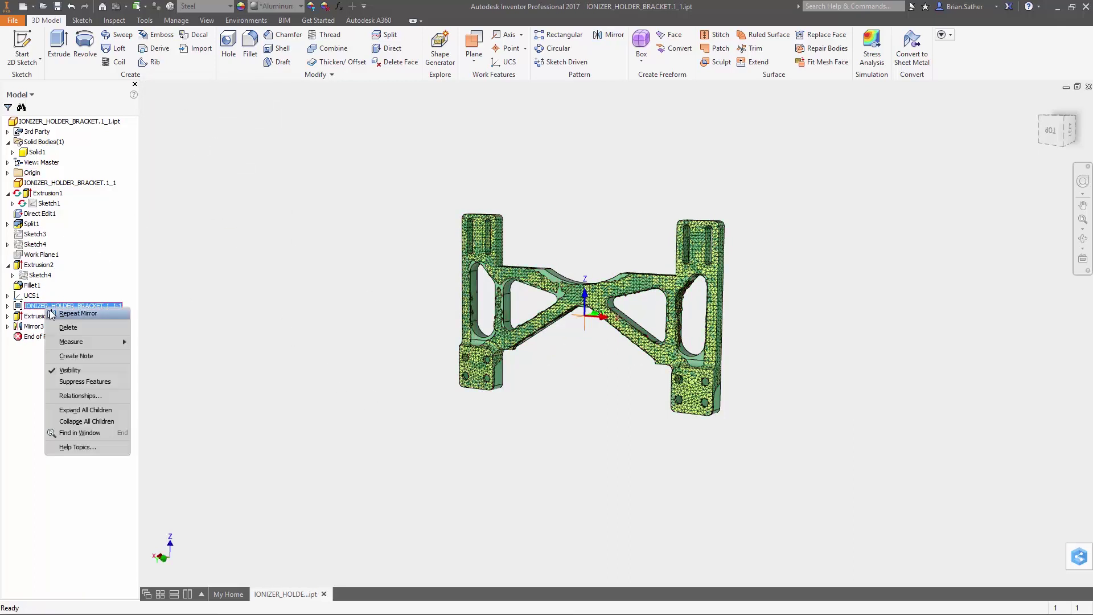
left_click(52, 372)
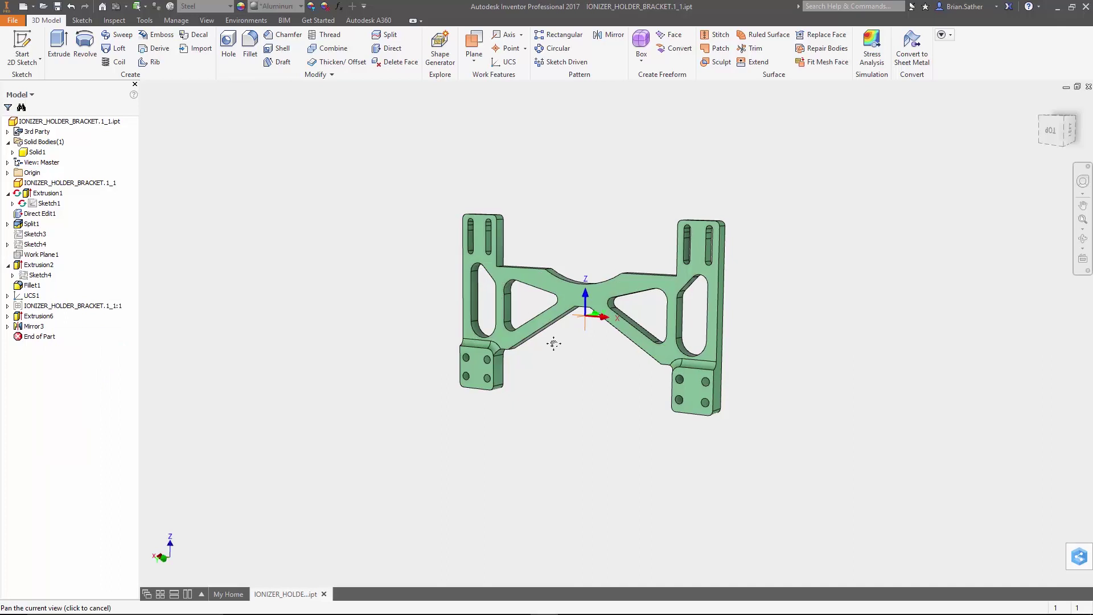
scroll(552, 344, "up", 4)
scroll(545, 361, "up", 4)
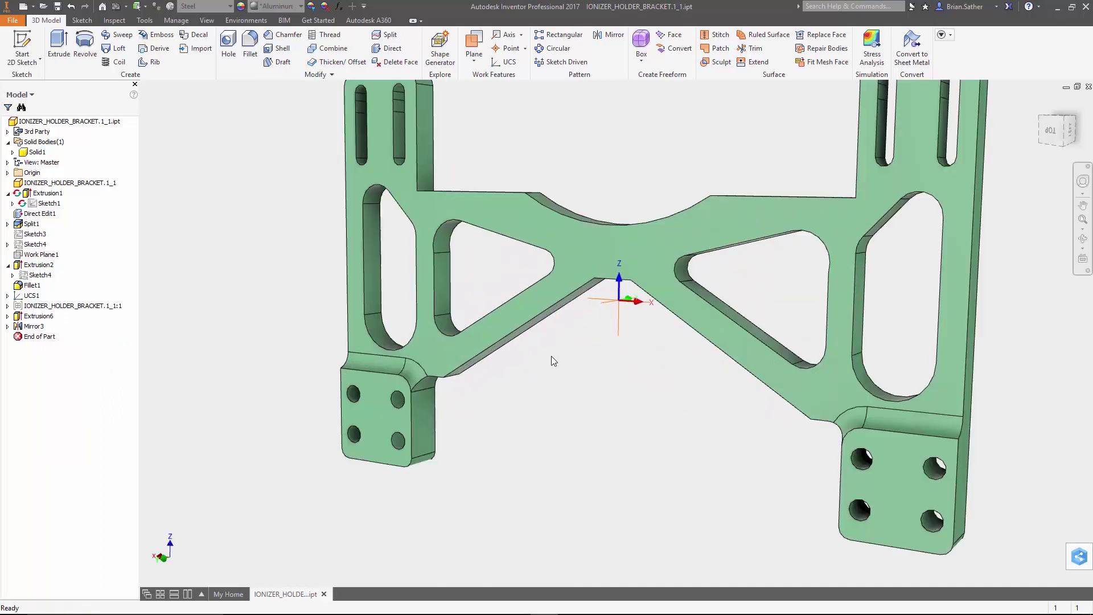